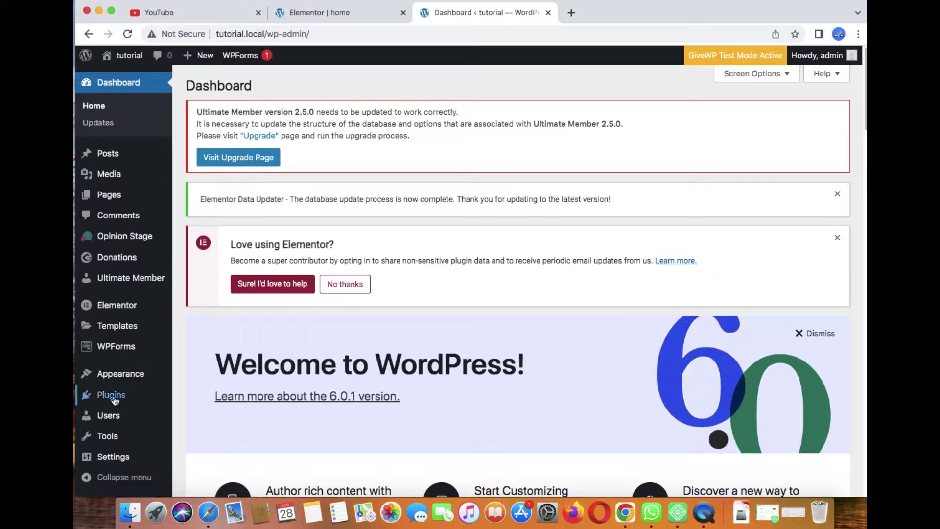
# Step: Search Plugins > Add New for 'elementor' and confirm Elementor Website Builder is already active
pyautogui.moveTo(115, 400)
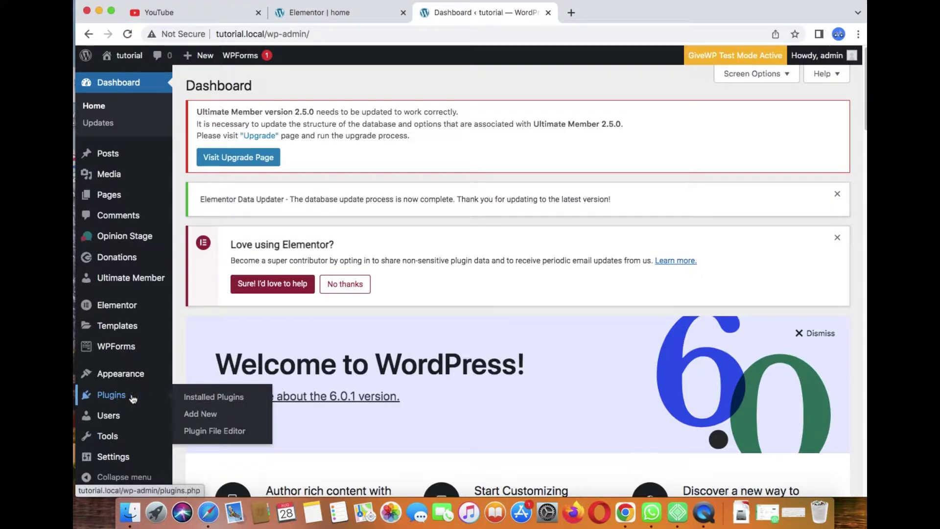
pyautogui.click(195, 414)
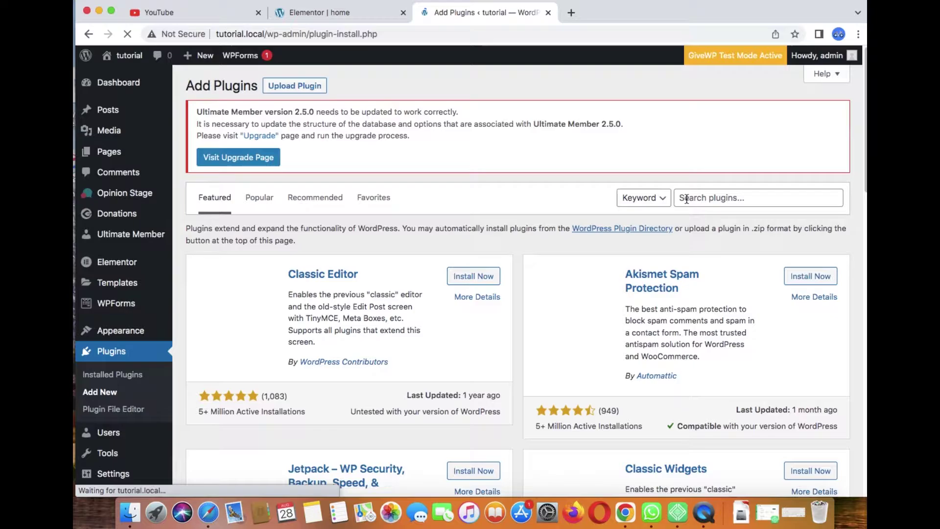
pyautogui.click(686, 199)
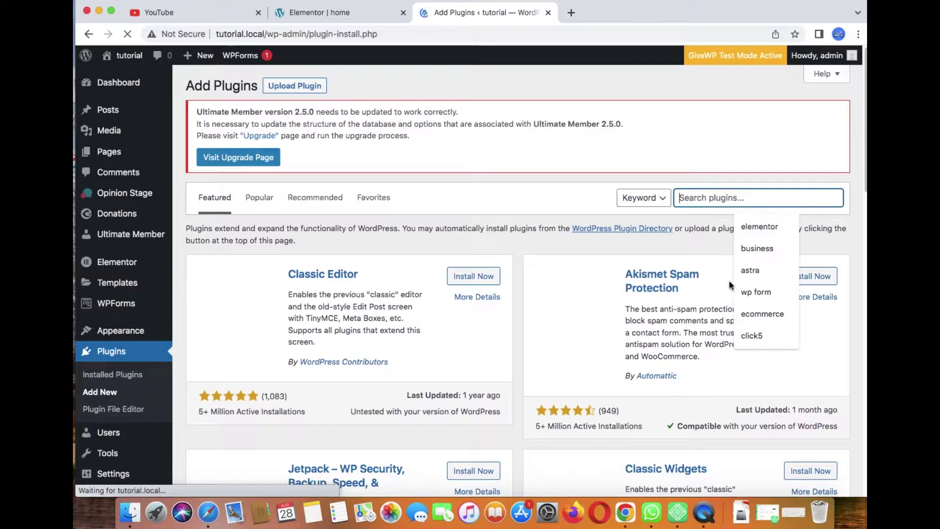
pyautogui.click(749, 228)
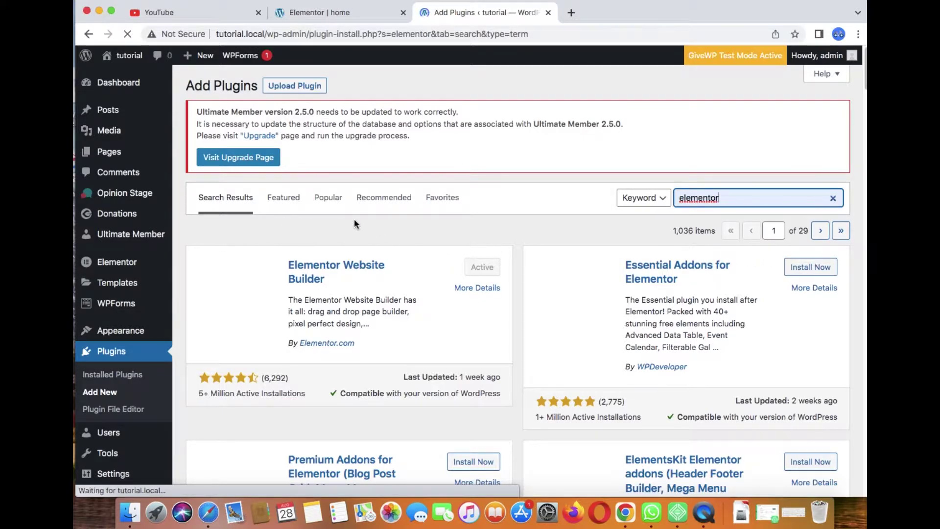
pyautogui.moveTo(164, 119)
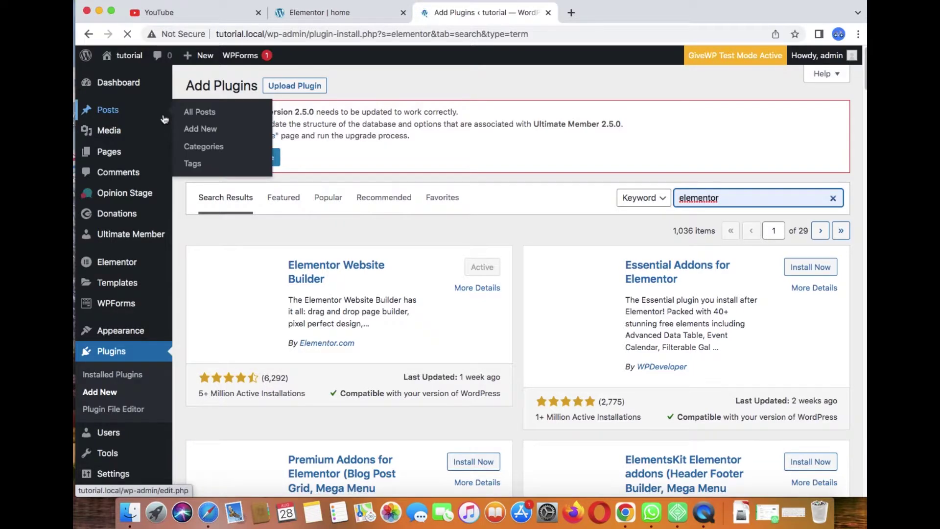
pyautogui.moveTo(129, 58)
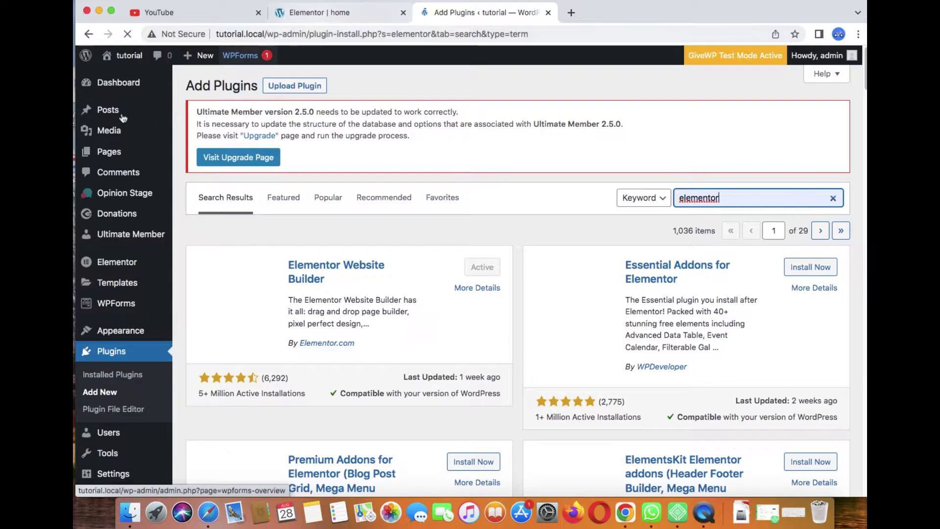
# Step: At the bottom of the home page in Elementor, add a one-column section with Full Width content
pyautogui.click(339, 15)
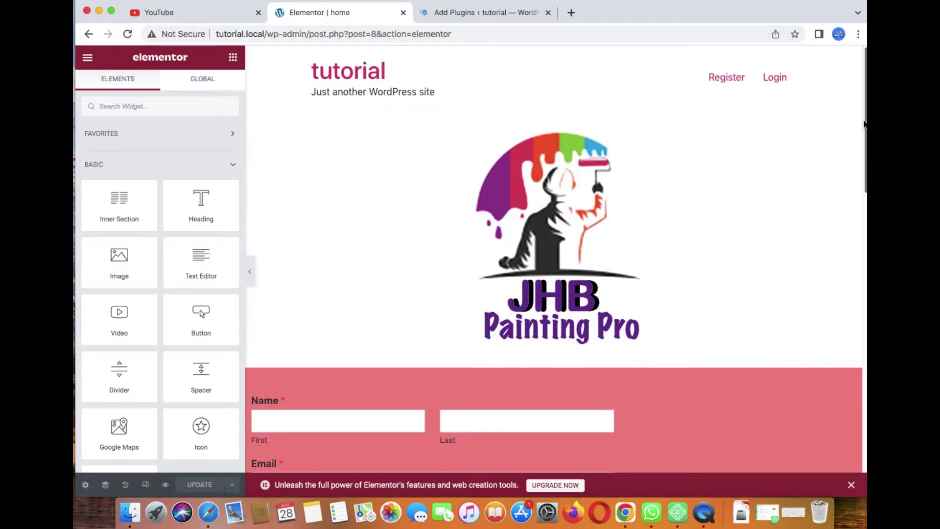
pyautogui.moveTo(865, 112); pyautogui.dragTo(849, 419)
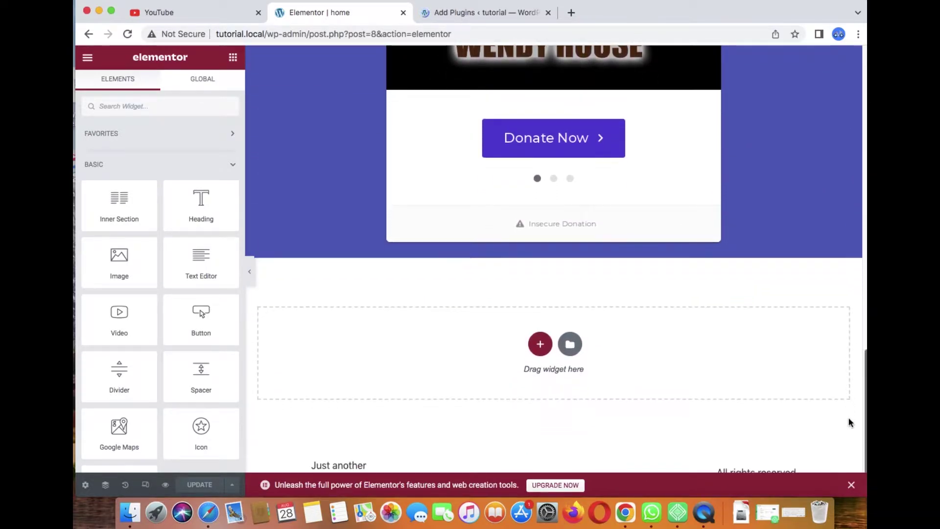
pyautogui.click(539, 344)
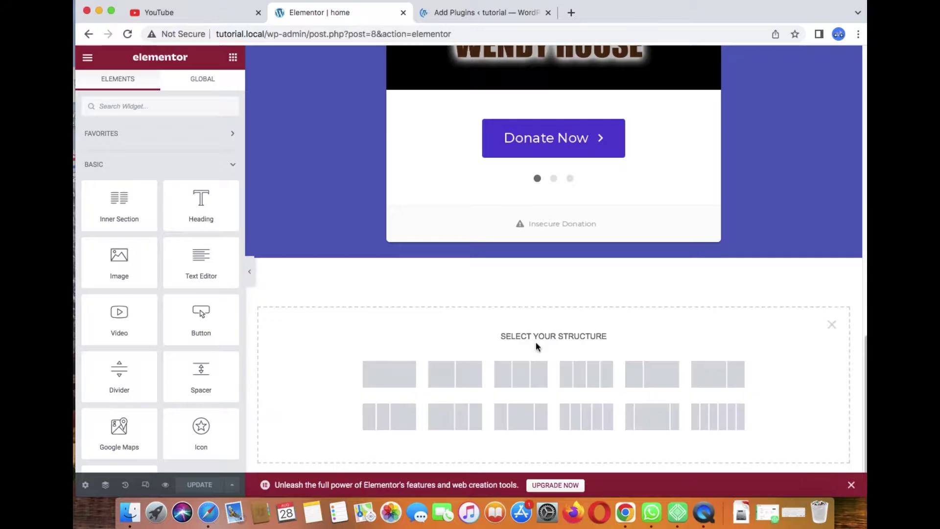
pyautogui.click(397, 374)
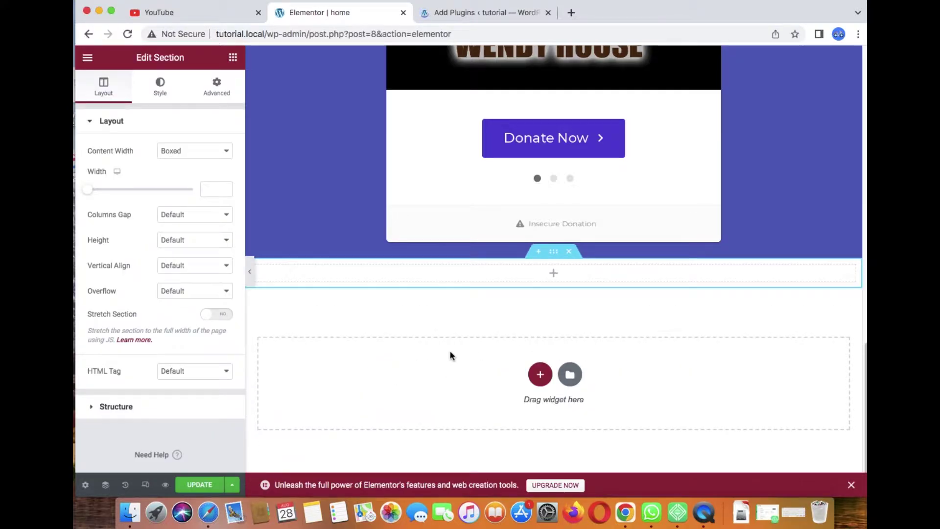
pyautogui.click(211, 151)
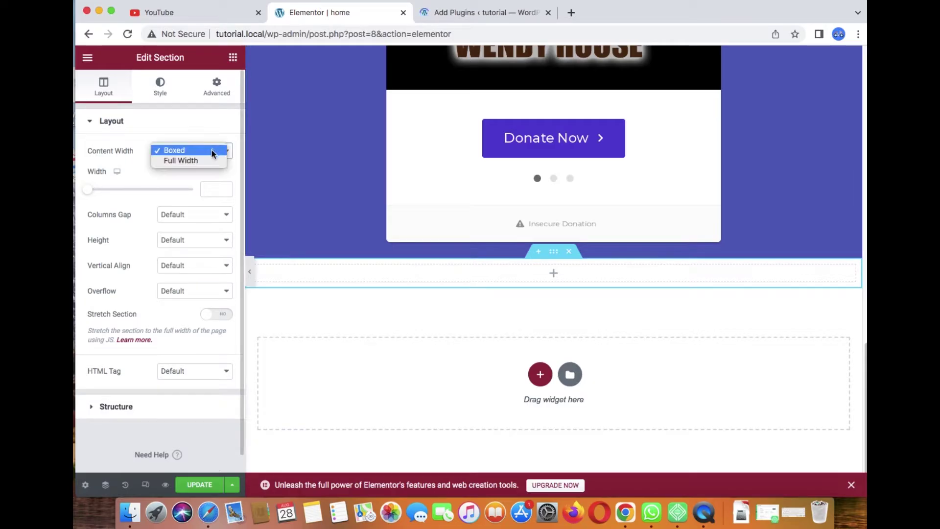
pyautogui.click(208, 160)
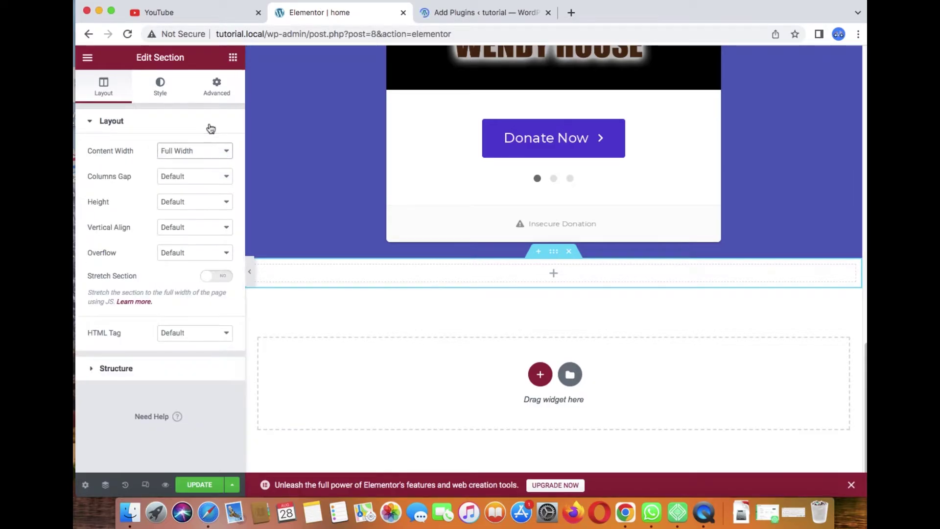
pyautogui.click(232, 58)
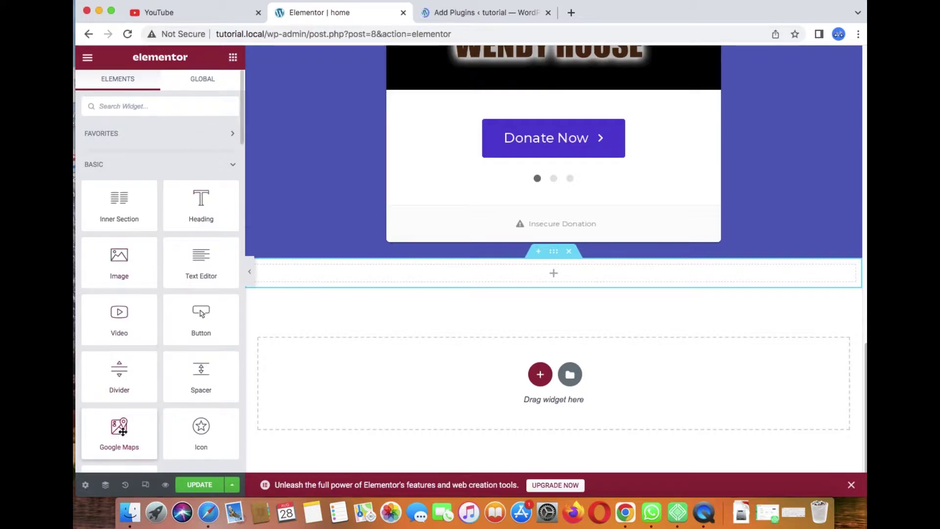
# Step: Drop a Google Maps widget into the new section and replace its London Eye location
pyautogui.moveTo(125, 431); pyautogui.dragTo(411, 271)
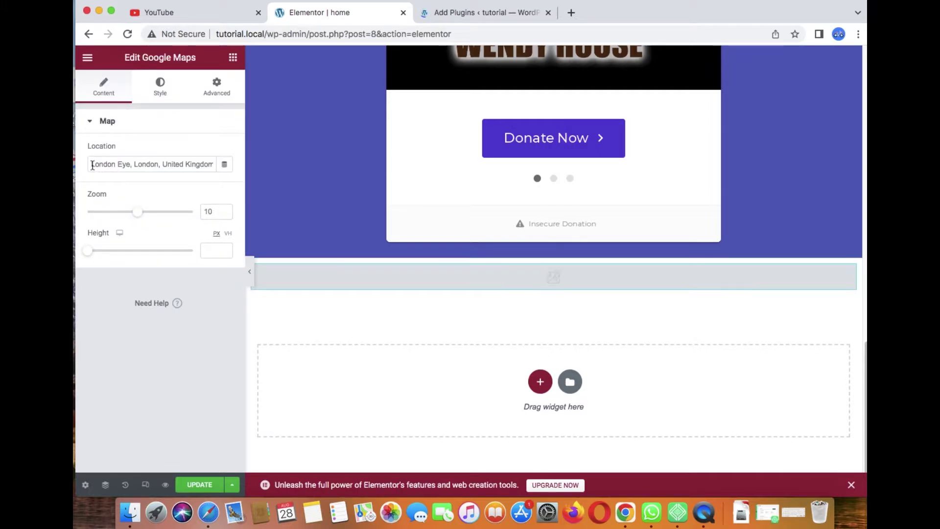
pyautogui.moveTo(94, 165); pyautogui.dragTo(228, 173)
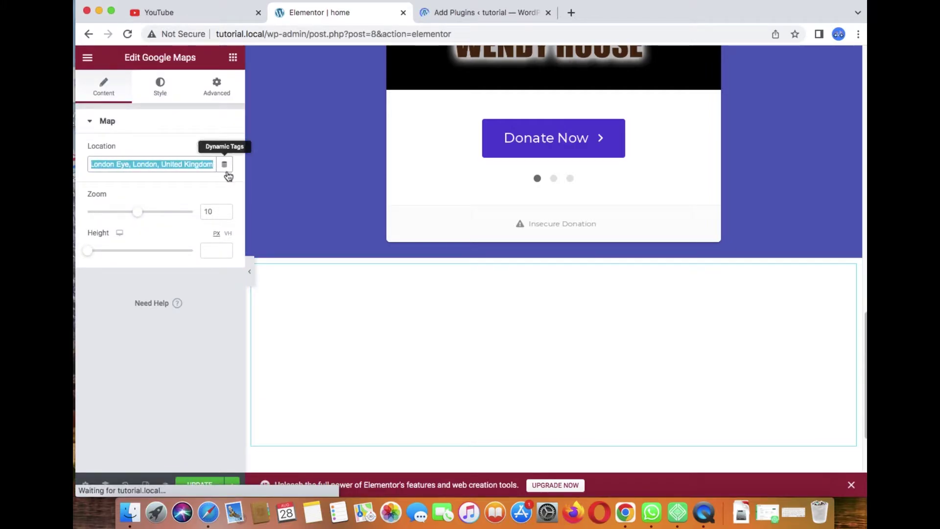
pyautogui.press('BackSpace')
pyautogui.write('32')
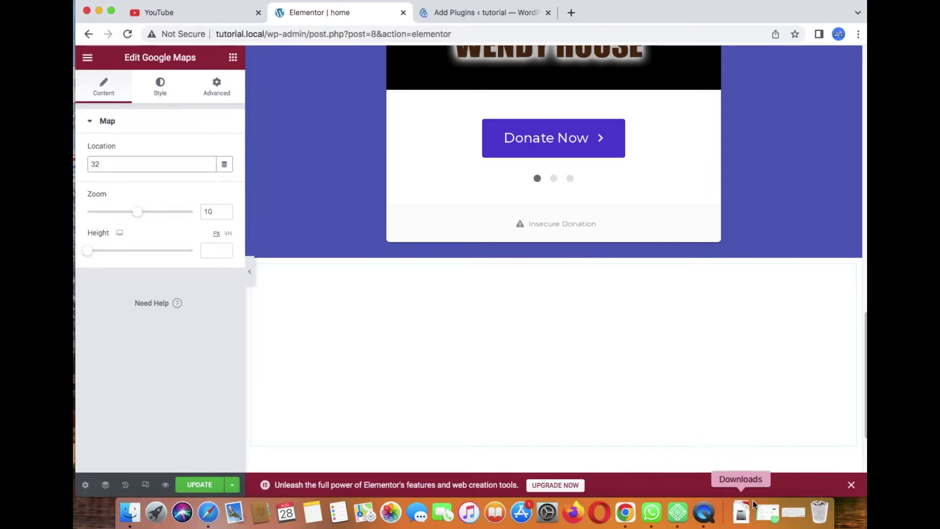
# Step: Type the street number and street name into the map's Location field with the on-screen keyboard
pyautogui.click(789, 515)
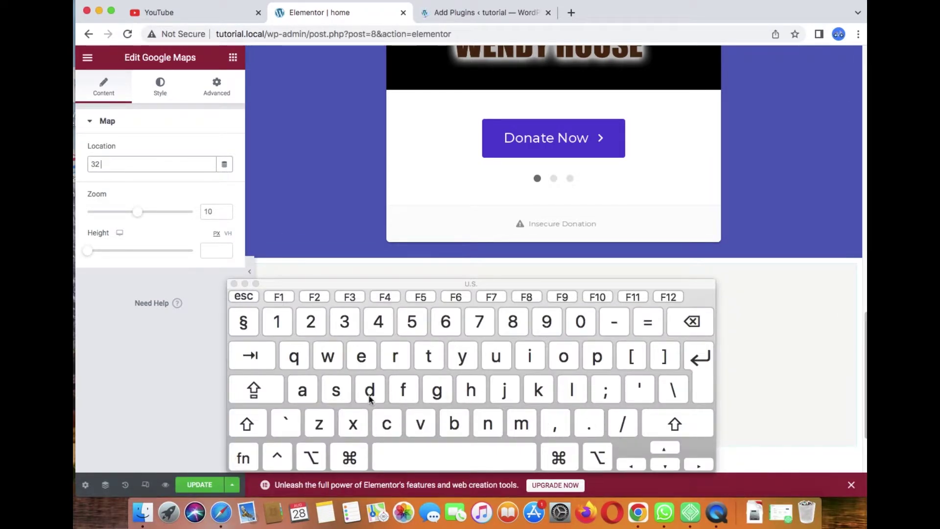
pyautogui.press('shift')
pyautogui.click(343, 389)
pyautogui.click(428, 355)
pyautogui.click(362, 355)
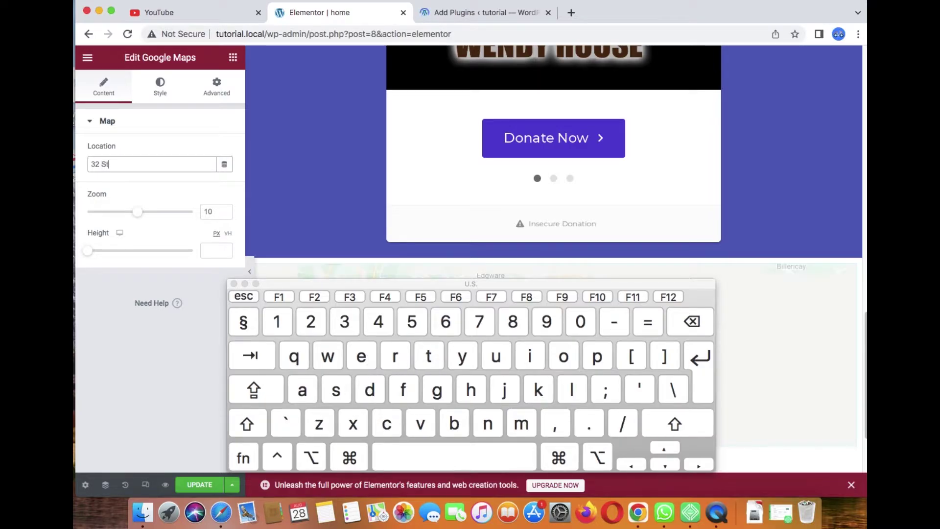
pyautogui.click(417, 422)
pyautogui.click(364, 356)
pyautogui.click(440, 451)
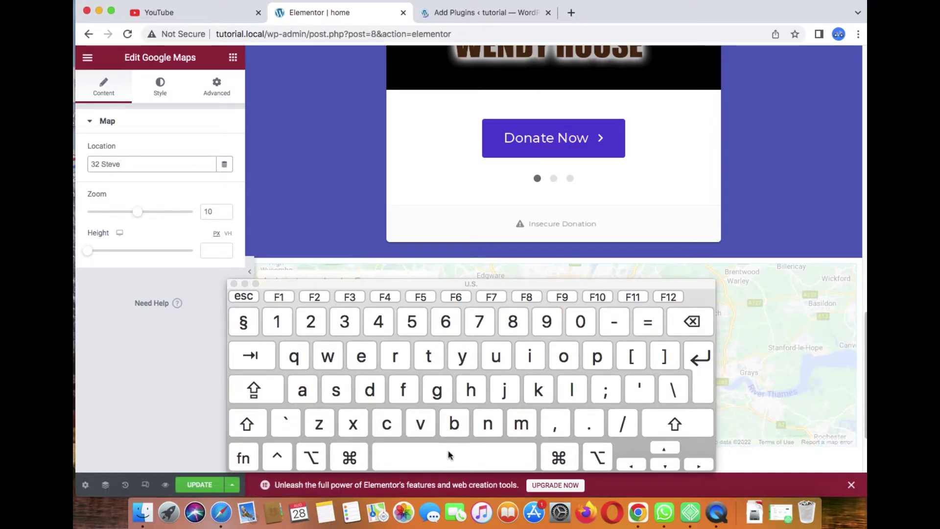
pyautogui.keyDown('shift'); pyautogui.click(454, 424); pyautogui.keyUp('shift')
pyautogui.click(529, 356)
pyautogui.click(537, 389)
pyautogui.click(563, 356)
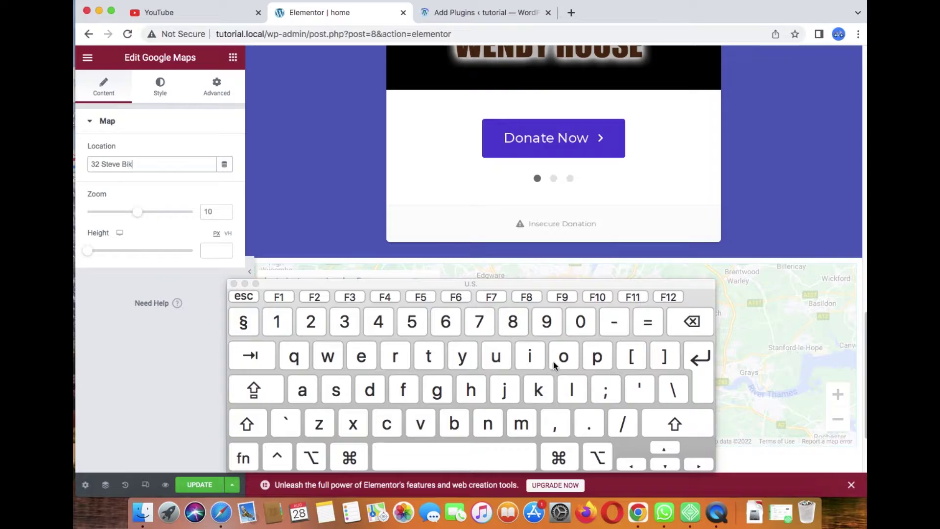
pyautogui.click(469, 450)
pyautogui.click(396, 357)
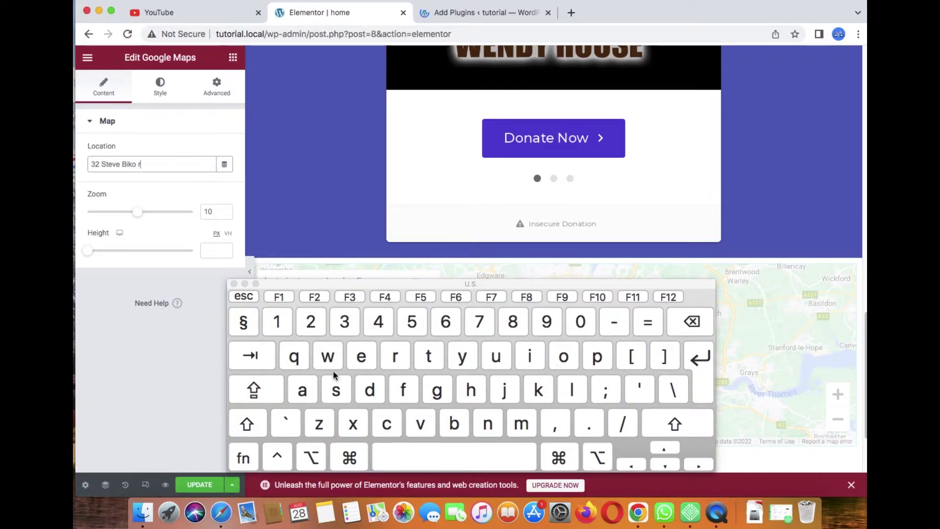
pyautogui.click(564, 360)
pyautogui.click(302, 389)
pyautogui.click(369, 389)
pyautogui.click(554, 424)
pyautogui.click(482, 455)
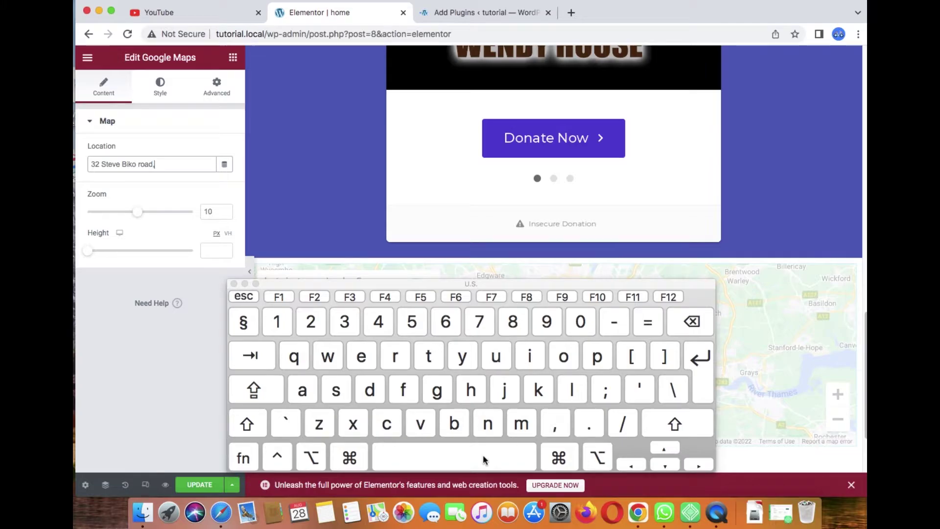
# Step: Finish the location with the suburb and city, Pretoria, then close the on-screen keyboard
pyautogui.keyDown('shift'); pyautogui.click(337, 389); pyautogui.keyUp('shift')
pyautogui.click(496, 356)
pyautogui.click(487, 422)
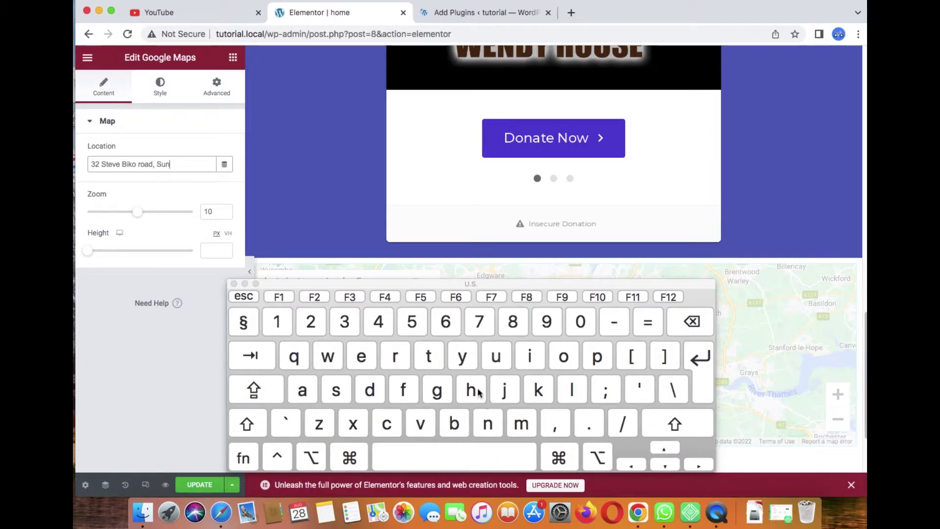
pyautogui.click(487, 423)
pyautogui.click(450, 356)
pyautogui.click(337, 390)
pyautogui.click(530, 359)
pyautogui.click(370, 389)
pyautogui.click(361, 355)
pyautogui.click(555, 423)
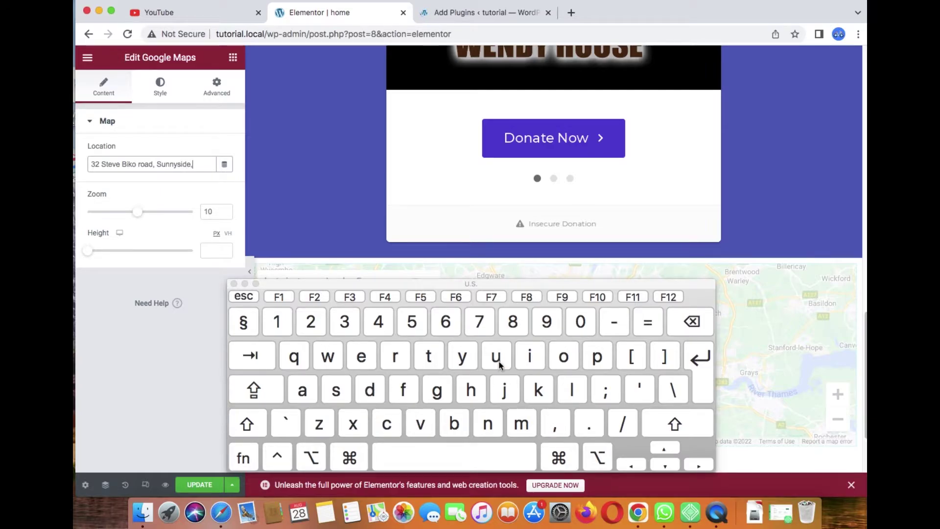
pyautogui.click(596, 356)
pyautogui.click(395, 355)
pyautogui.click(364, 356)
pyautogui.click(424, 359)
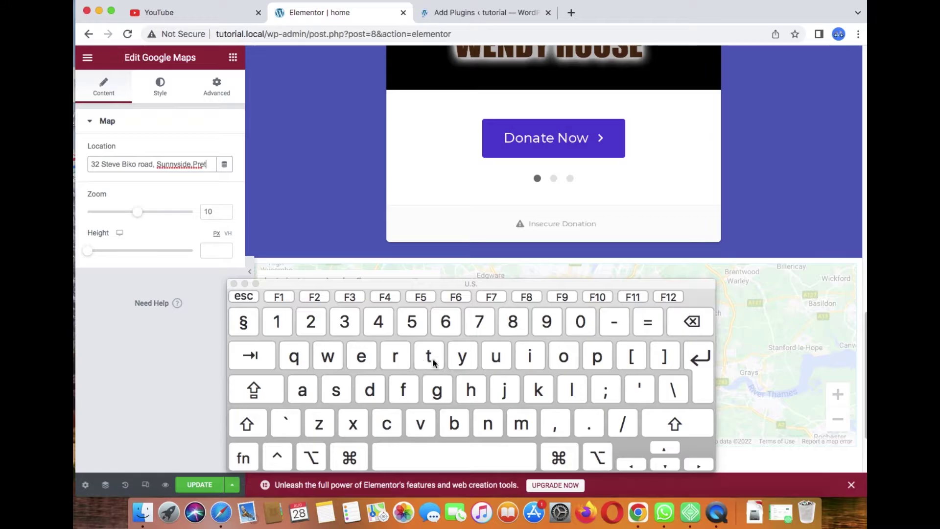
pyautogui.click(568, 364)
pyautogui.click(395, 360)
pyautogui.click(534, 361)
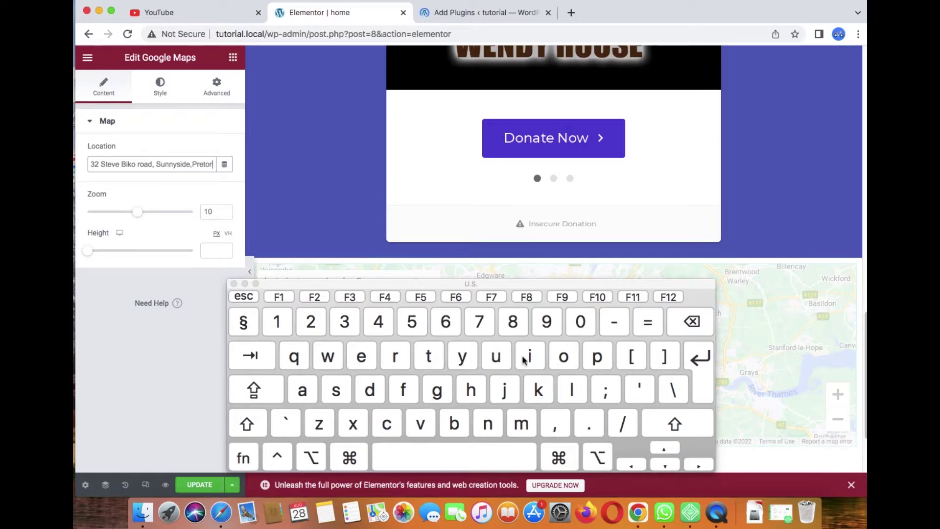
pyautogui.click(306, 389)
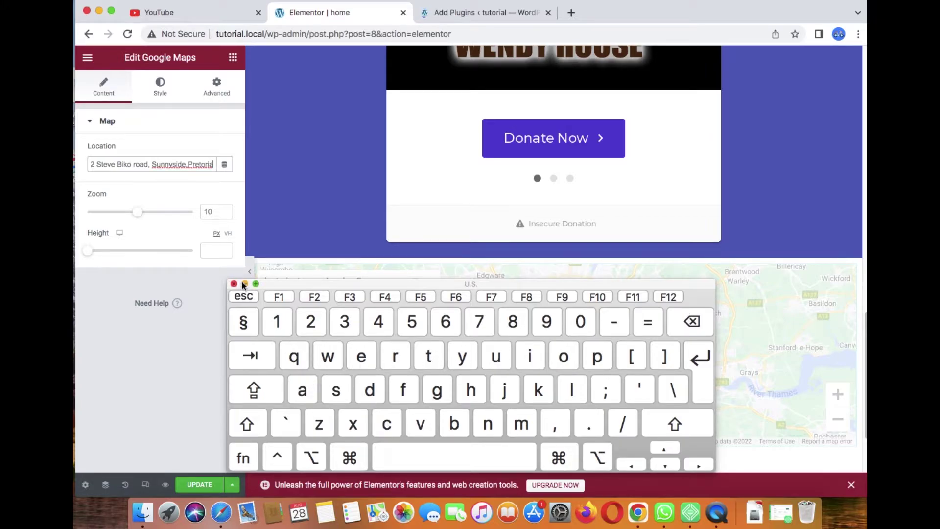
pyautogui.click(233, 283)
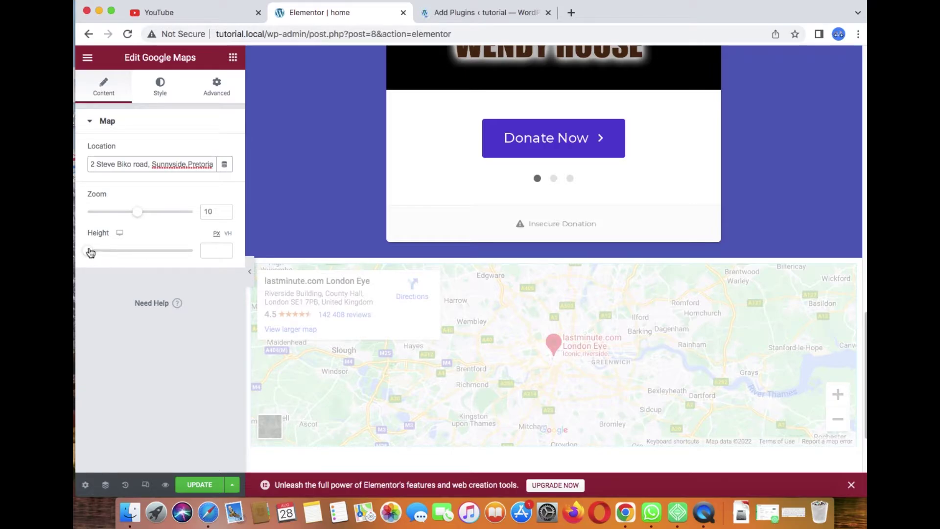
# Step: Set the map height to 660 px and its zoom to 14
pyautogui.moveTo(90, 252); pyautogui.dragTo(100, 252)
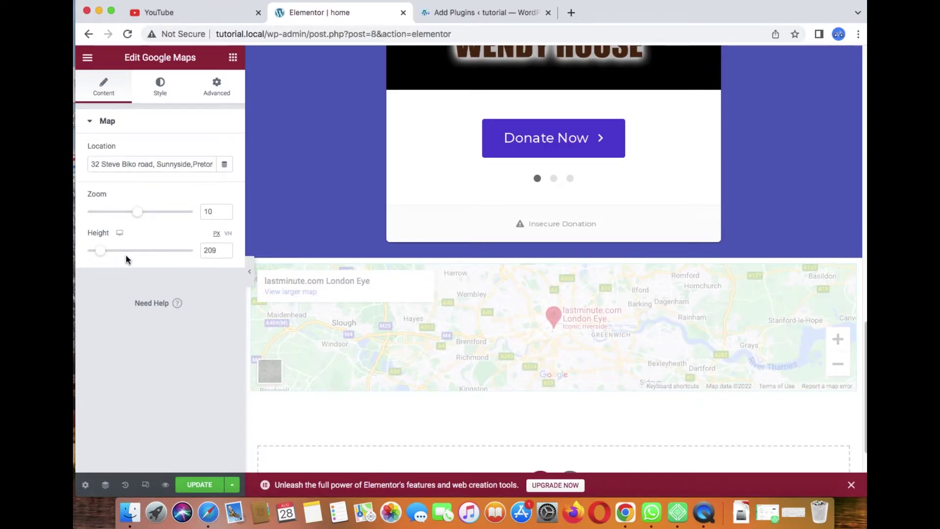
pyautogui.moveTo(104, 253); pyautogui.dragTo(137, 256)
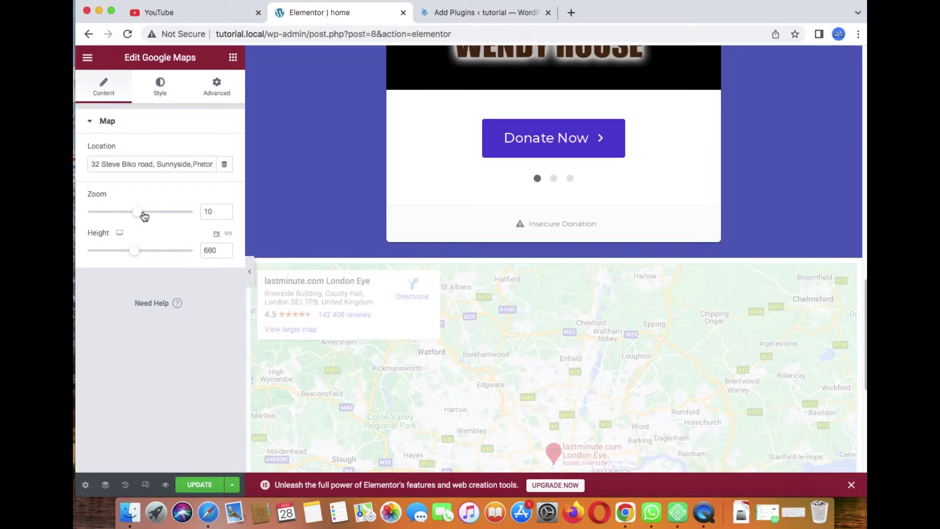
pyautogui.moveTo(143, 213); pyautogui.dragTo(163, 214)
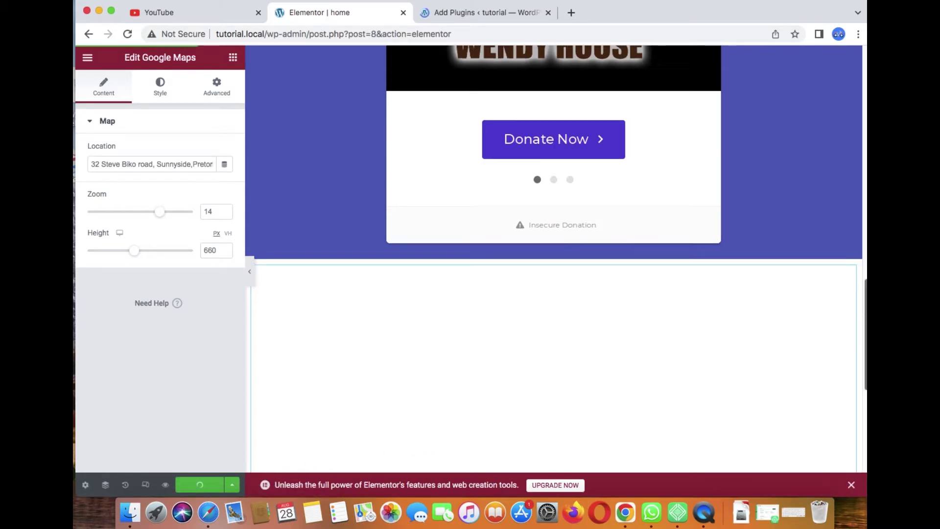
# Step: Check the updated map on the canvas, then preview the page in a new tab
pyautogui.scroll(-5, 864, 341)
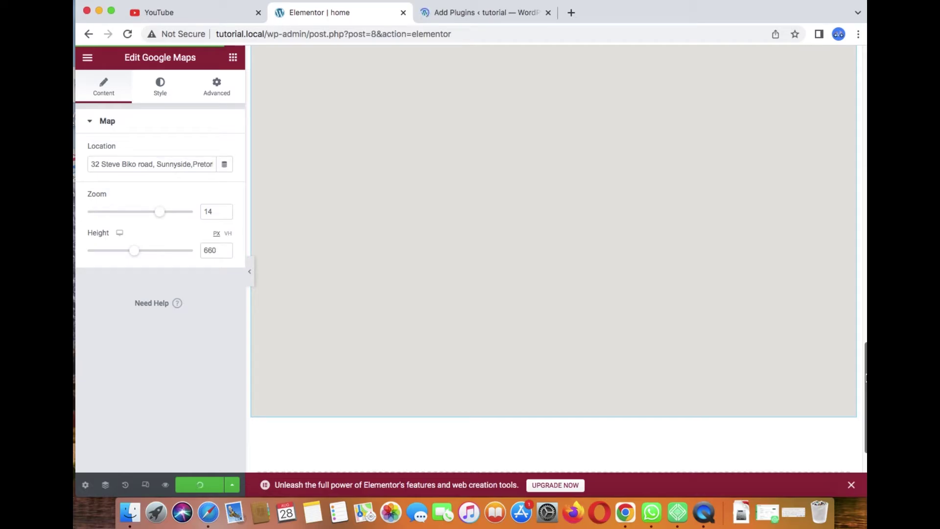
pyautogui.scroll(1, 865, 367)
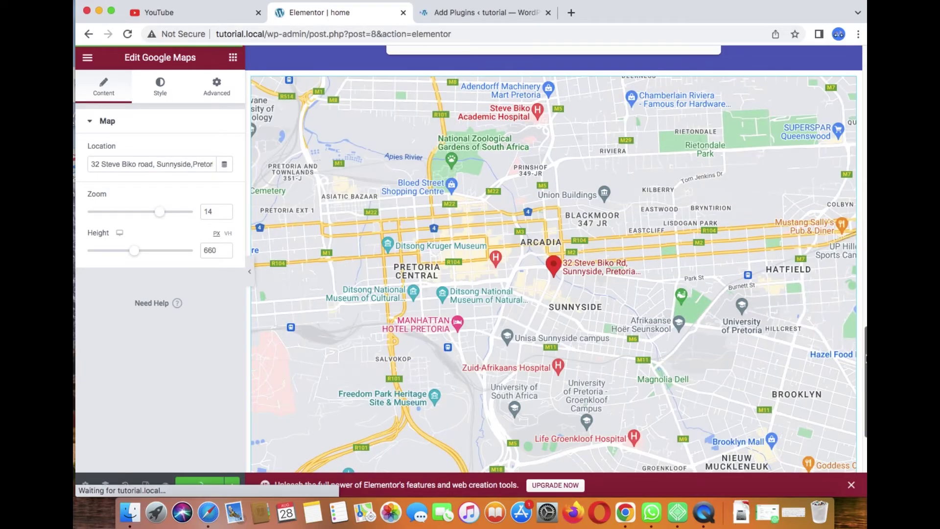
pyautogui.scroll(-1, 865, 361)
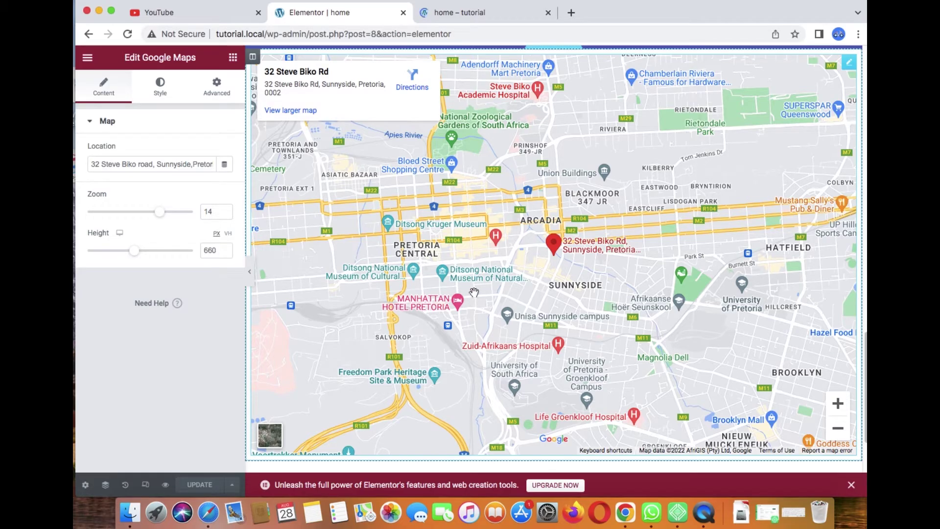
pyautogui.click(165, 484)
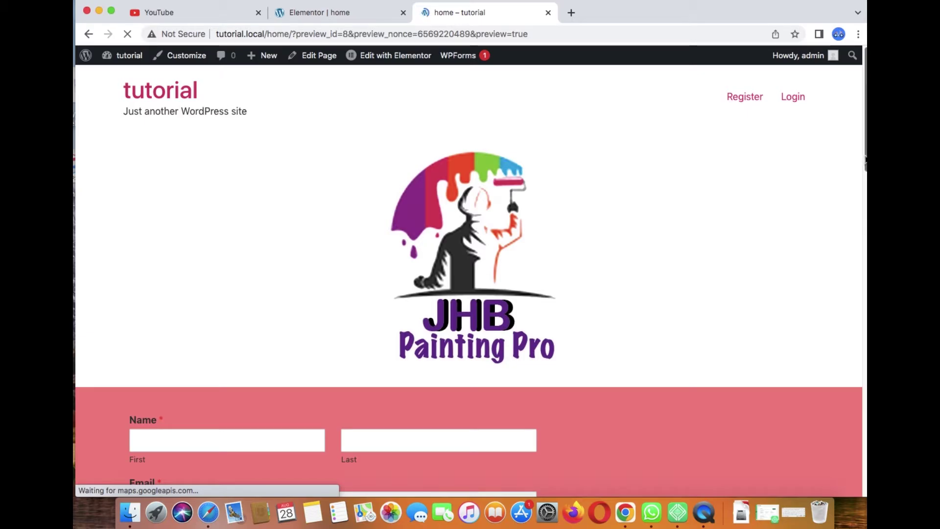
# Step: Scroll the preview down to the embedded map and open Google Maps directions to the business address
pyautogui.moveTo(864, 159); pyautogui.dragTo(850, 391)
pyautogui.moveTo(862, 163); pyautogui.dragTo(863, 462)
pyautogui.scroll(-2, 862, 467)
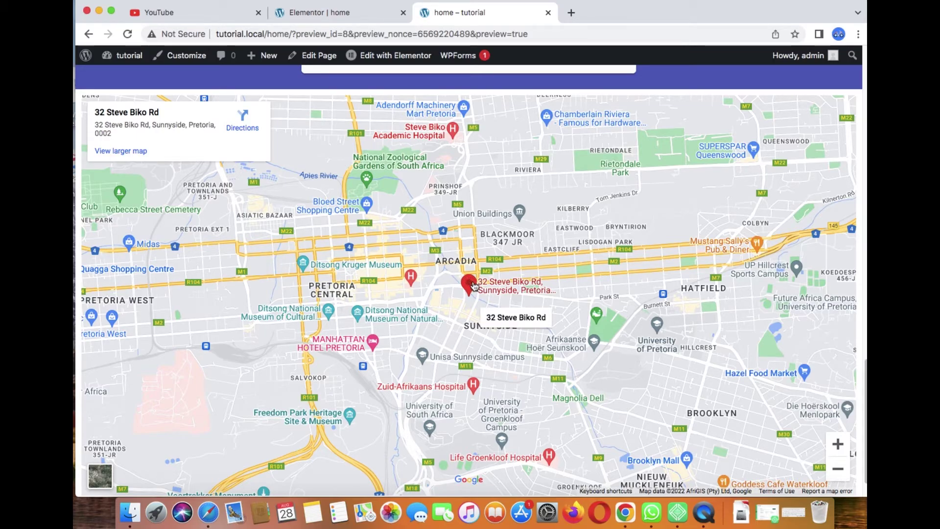
pyautogui.click(245, 126)
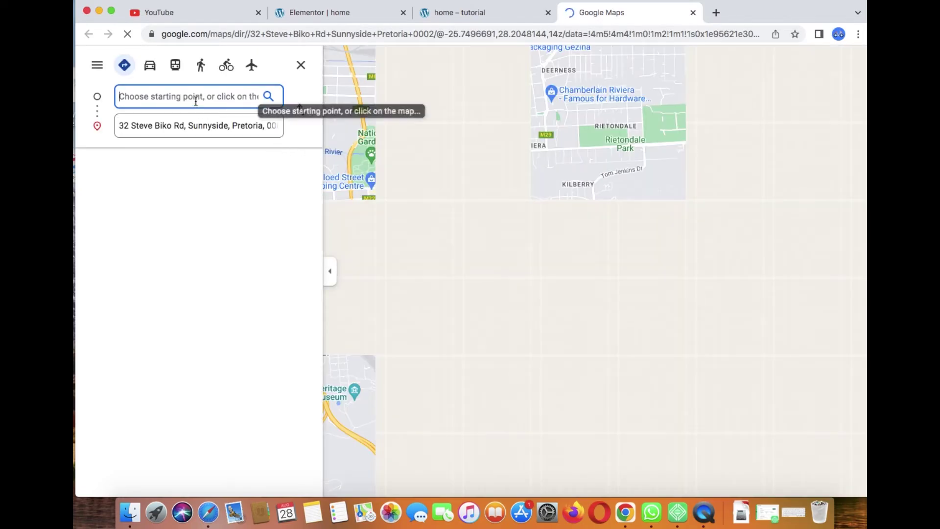
# Step: Enter the starting street address, pick its Sinoville suggestion, and get the 19-minute route via M5
pyautogui.click(802, 517)
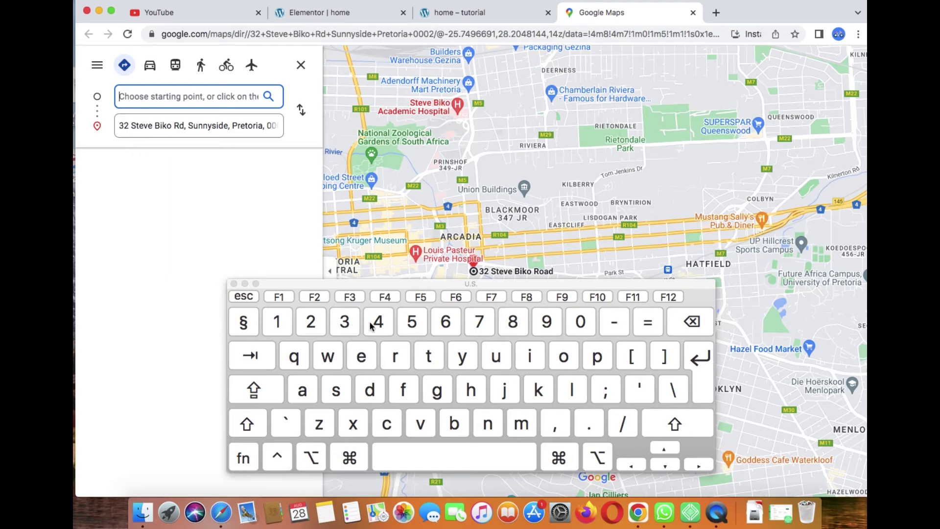
pyautogui.click(312, 329)
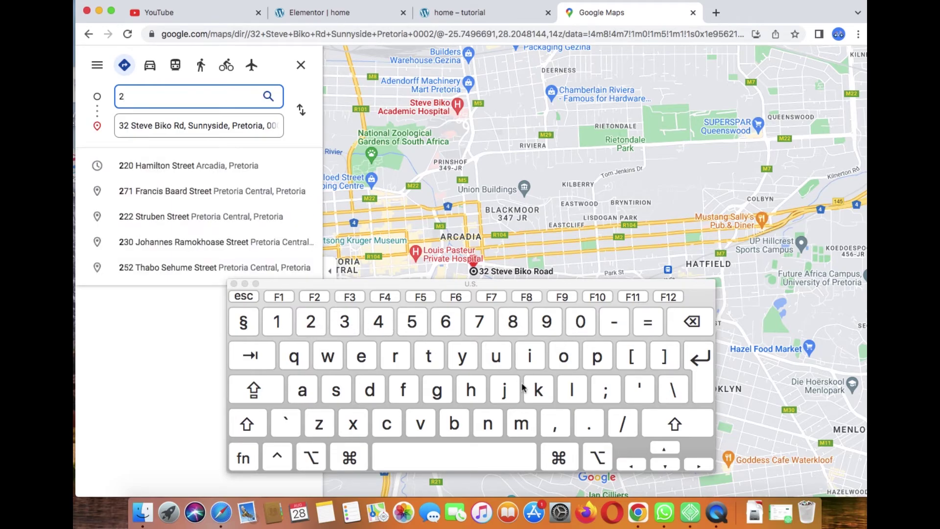
pyautogui.click(471, 449)
pyautogui.click(579, 325)
pyautogui.click(580, 325)
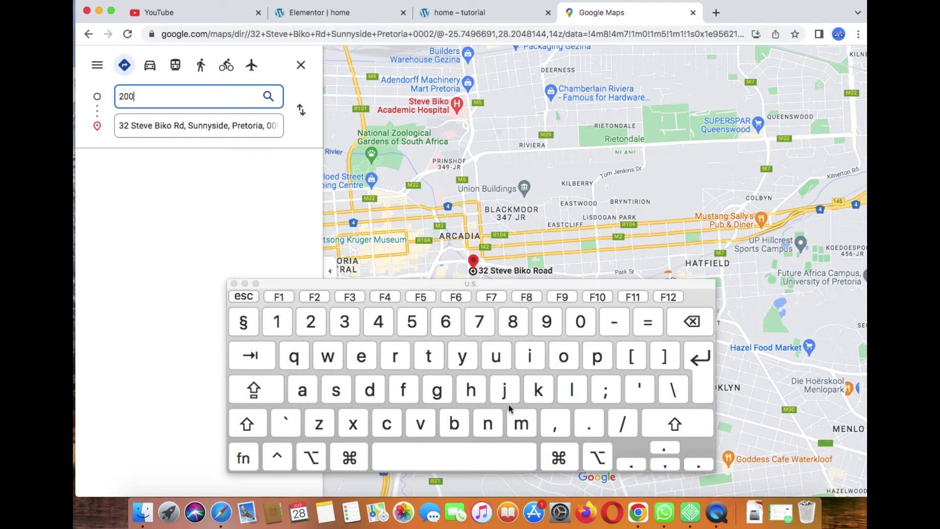
pyautogui.click(495, 454)
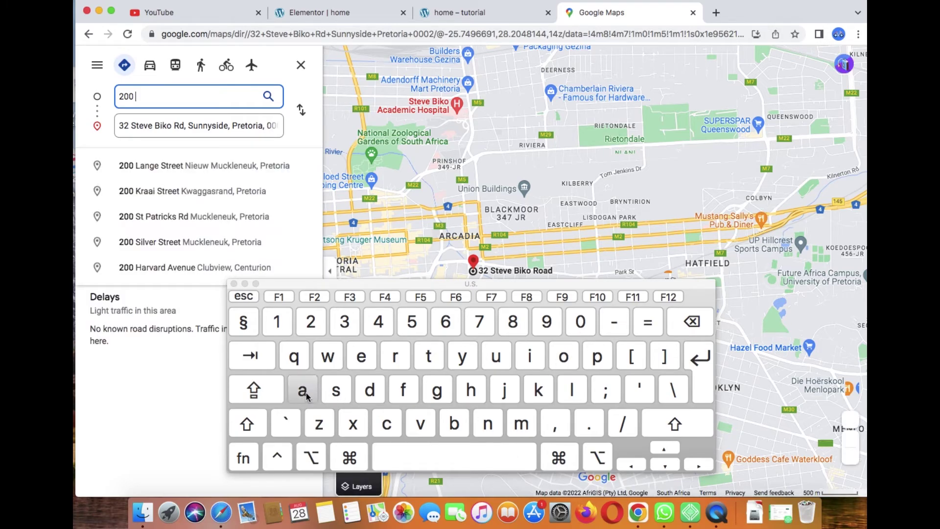
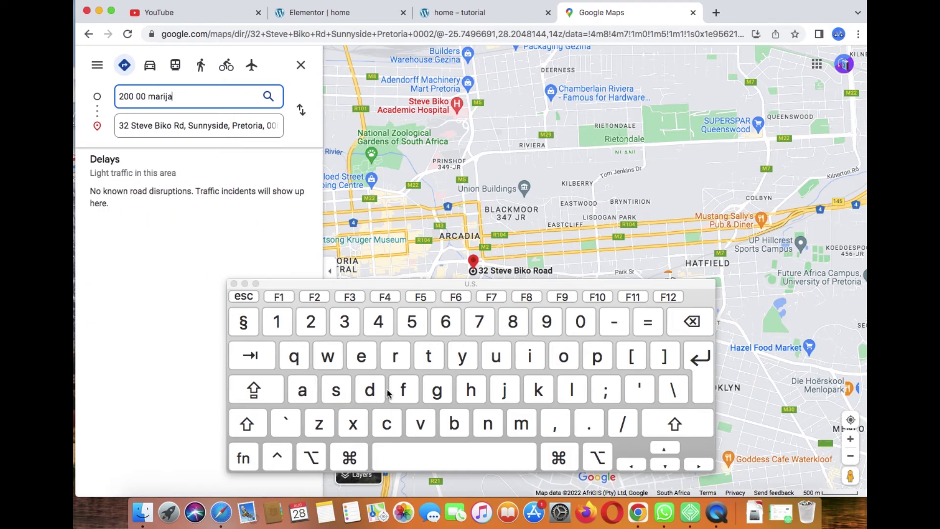
pyautogui.click(140, 99)
pyautogui.press('BackSpace')
pyautogui.press('BackSpace')
pyautogui.press('BackSpace')
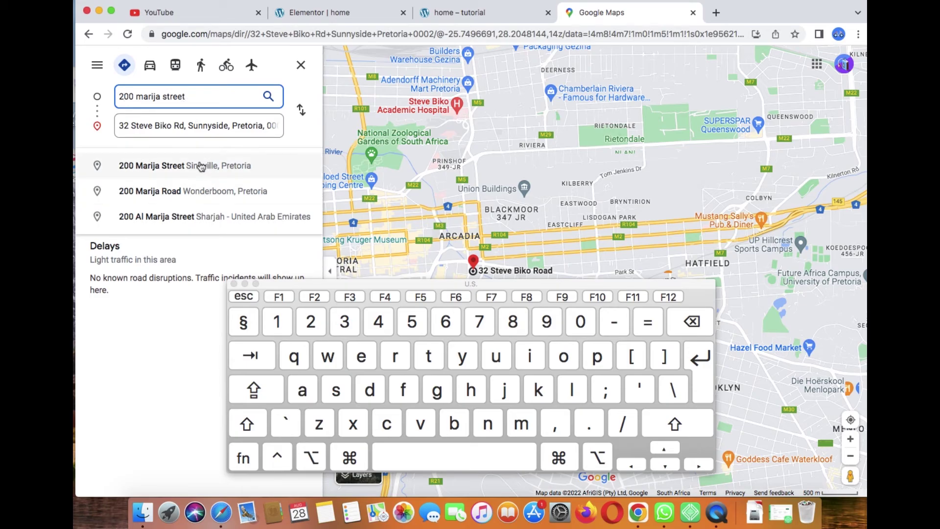
pyautogui.click(201, 166)
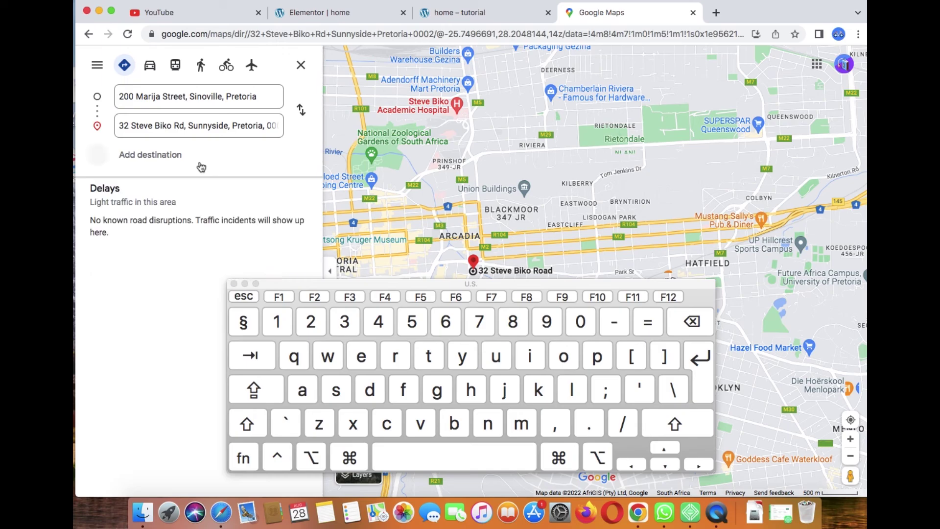
pyautogui.click(244, 283)
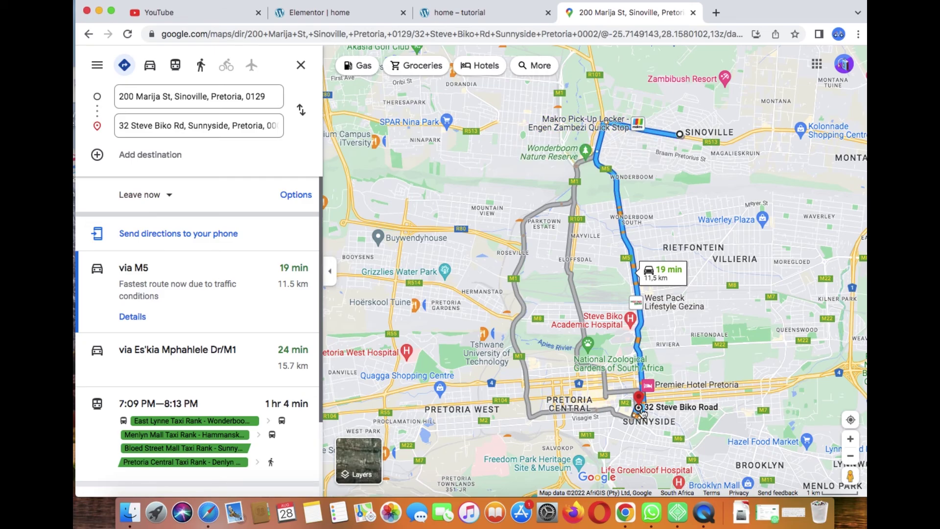
pyautogui.moveTo(667, 283)
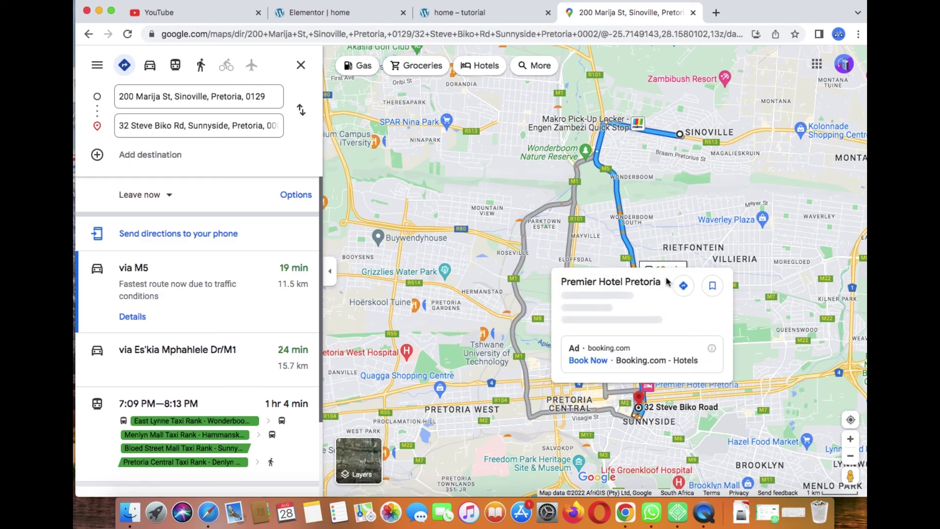